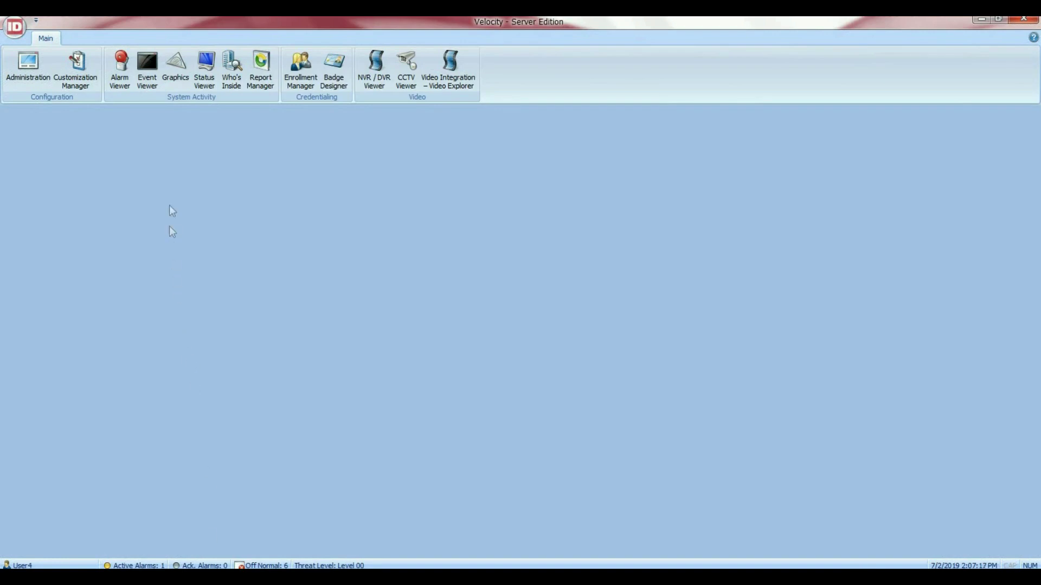
Open the Graphics module from the Main ribbon and maximize its window to full screen
left_click(174, 69)
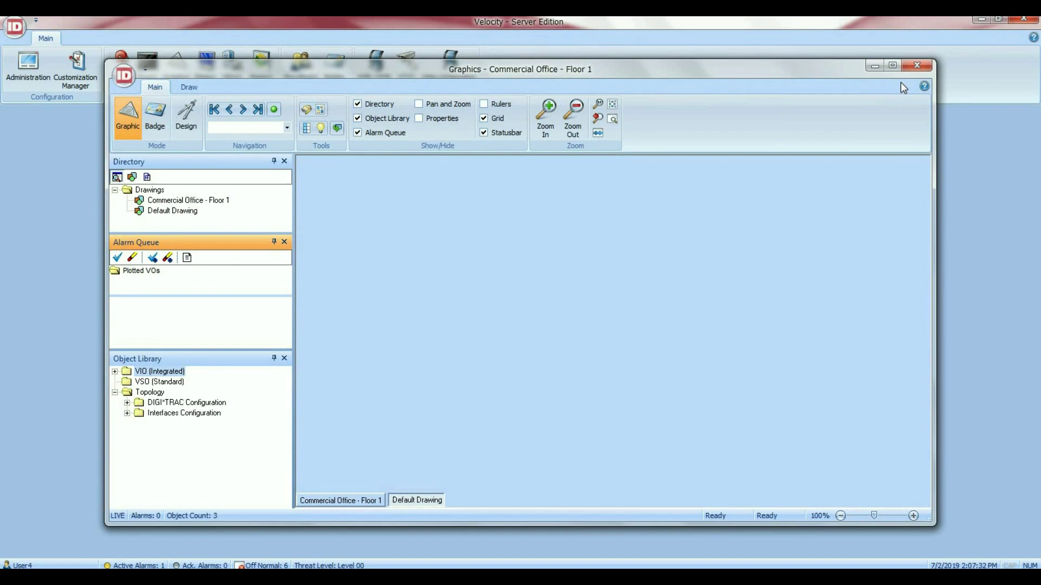
left_click(893, 66)
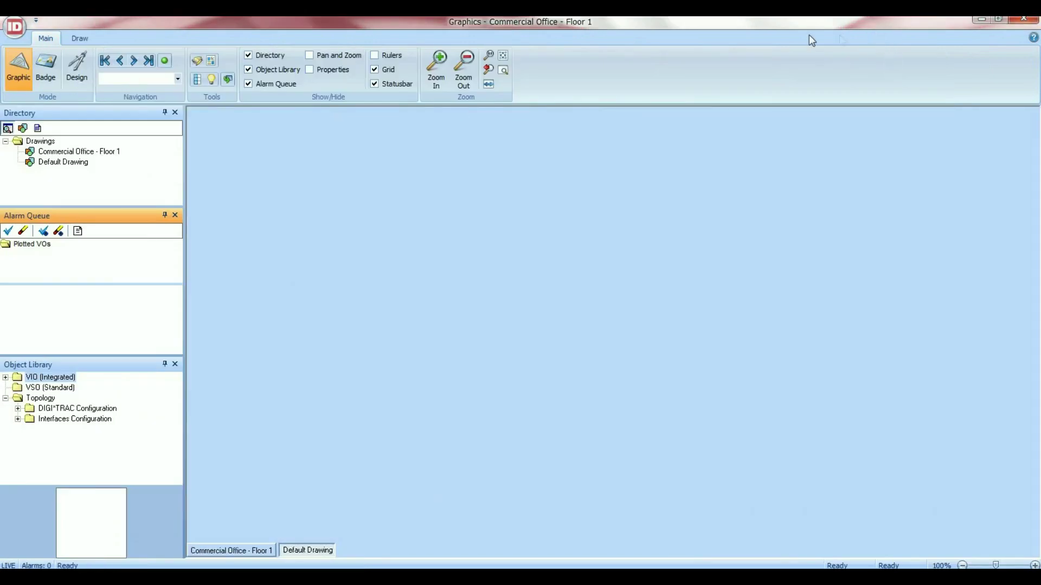
Import the Commercial Office - 1st Floor image from Pictures through the ID menu's Import
left_click(19, 31)
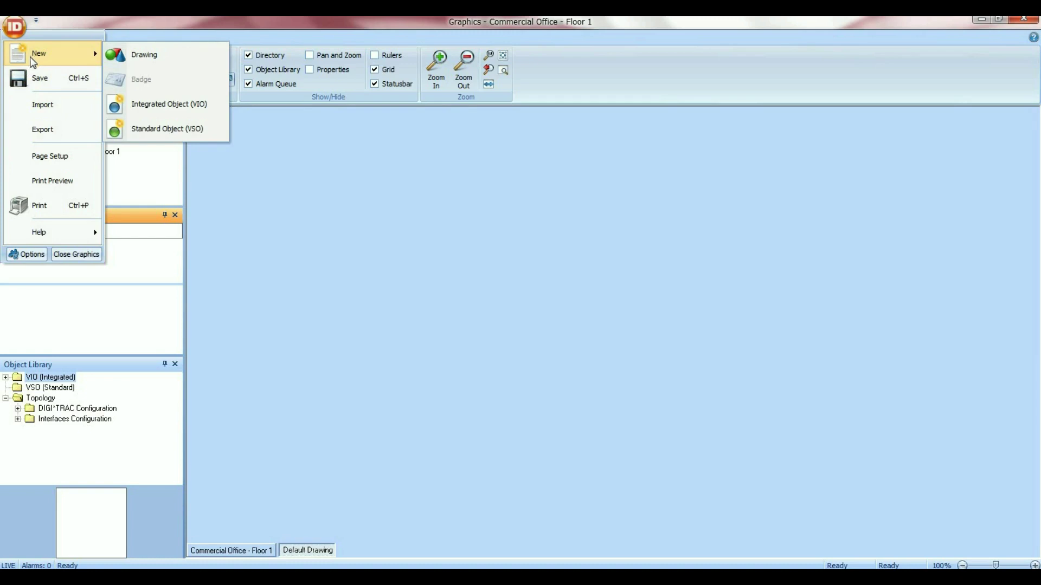
left_click(33, 106)
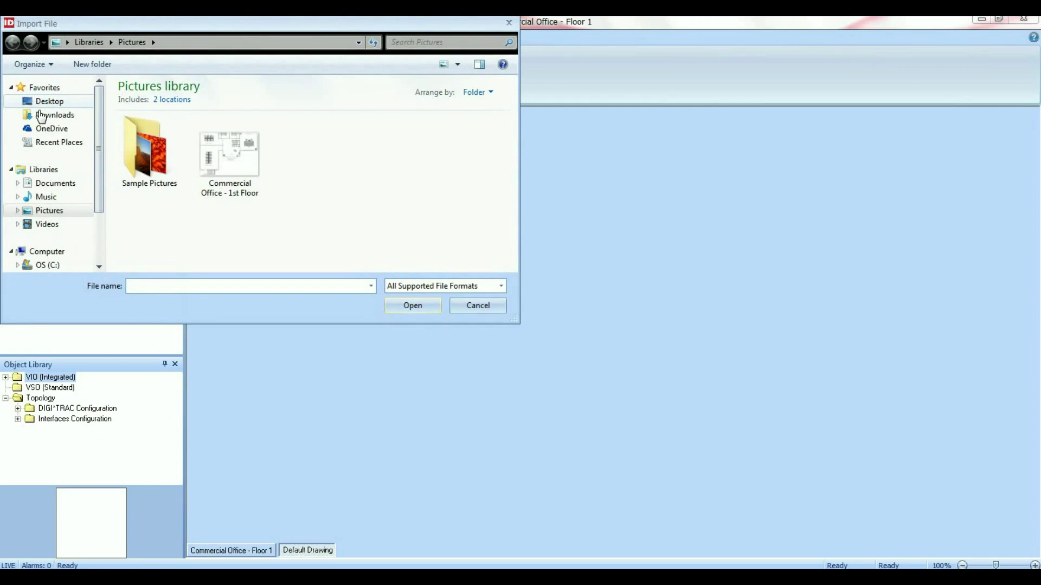
left_click(502, 288)
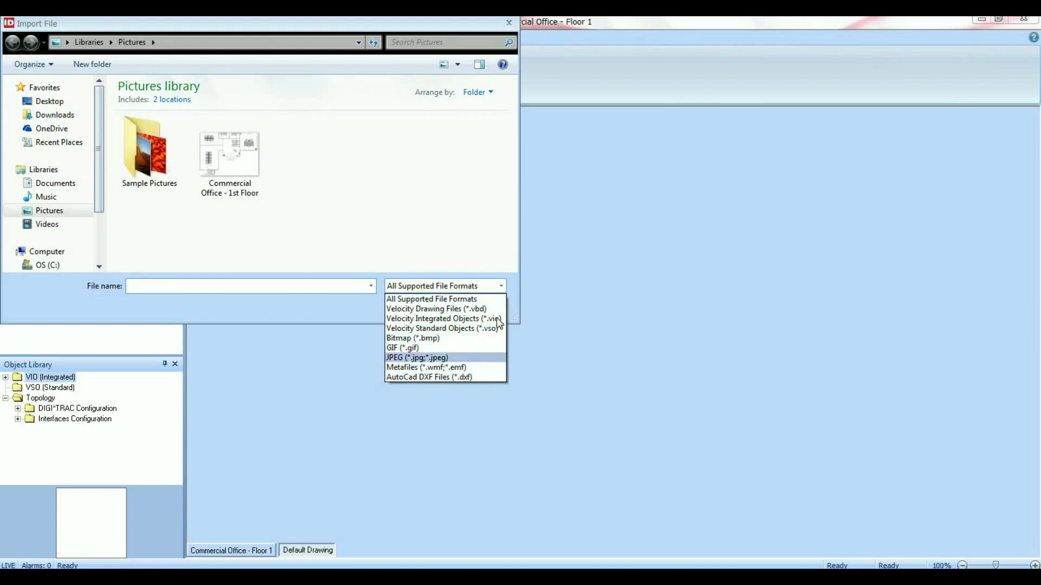
left_click(501, 291)
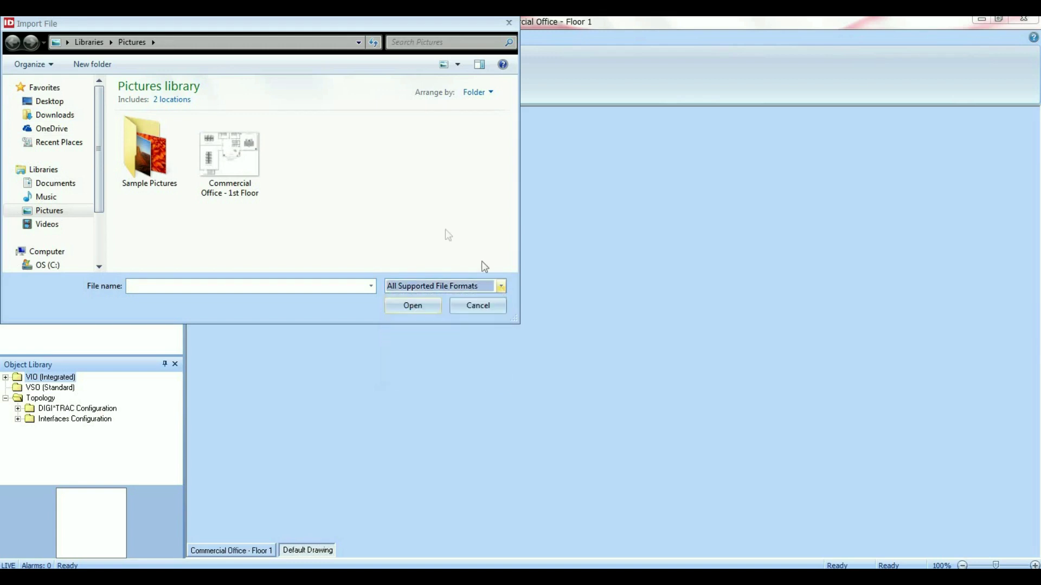
left_click(246, 160)
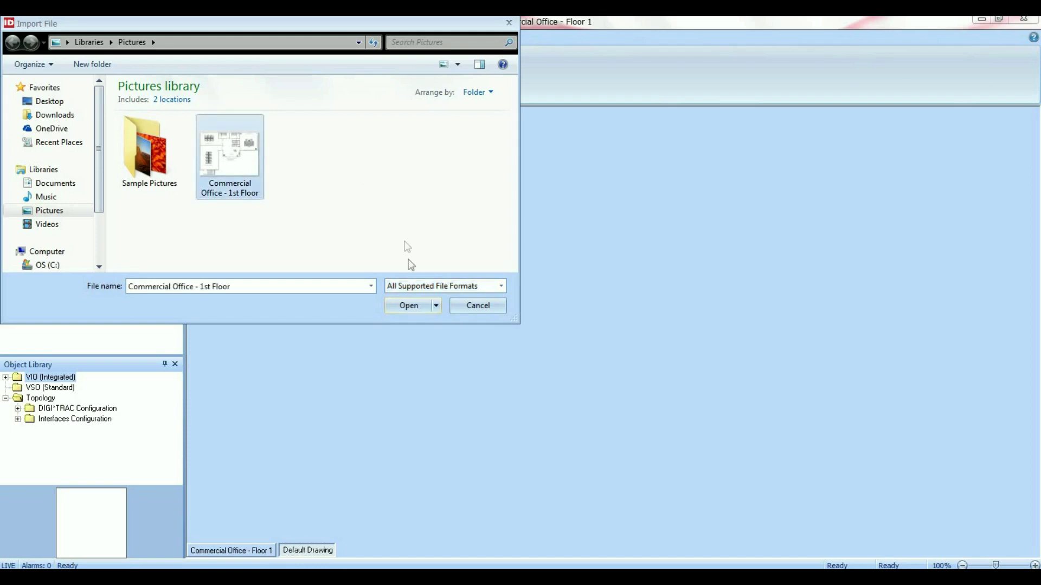
left_click(412, 305)
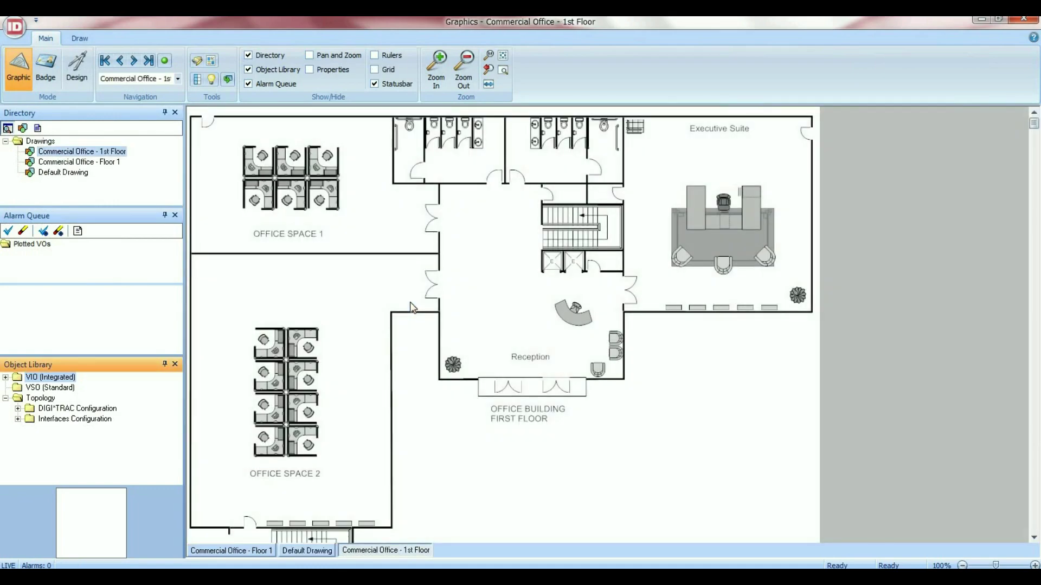
Enter Design mode and expand DIGI*TRAC Configuration > XNET > MX-8 Commercial down to MX-8 #1's Doors
scroll(434, 274, "down", 1)
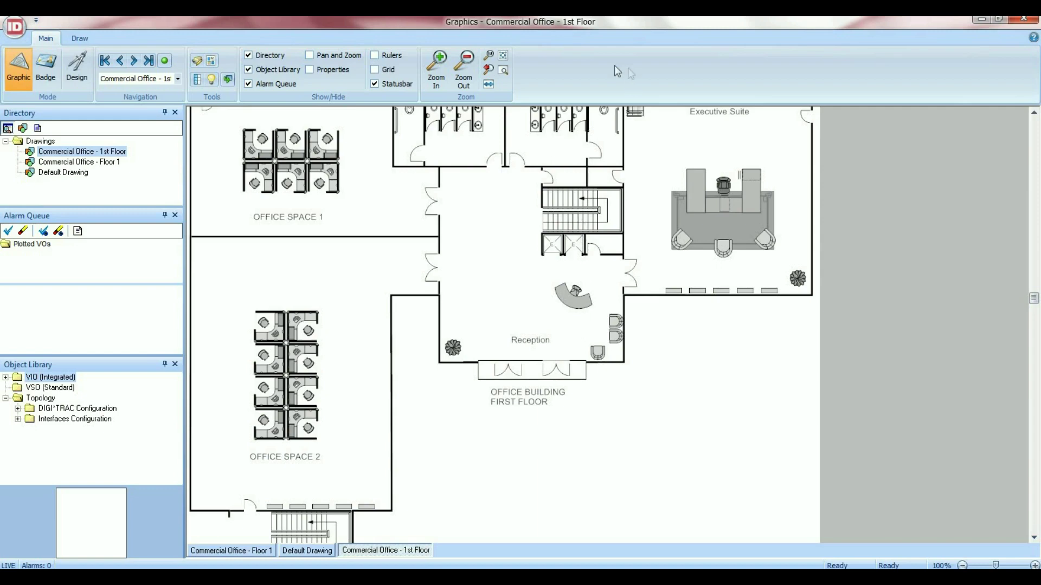
left_click(82, 69)
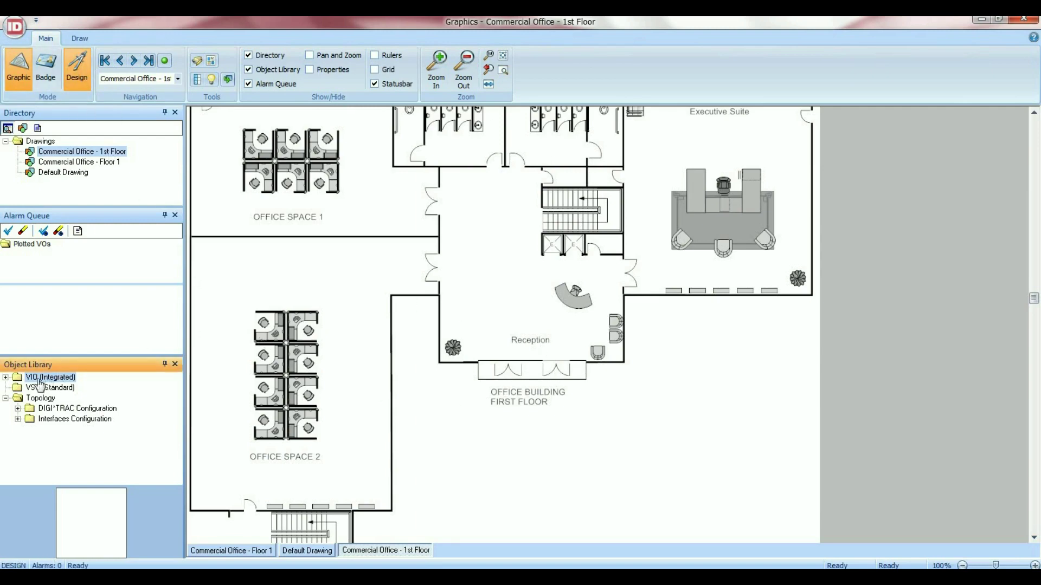
left_click(18, 408)
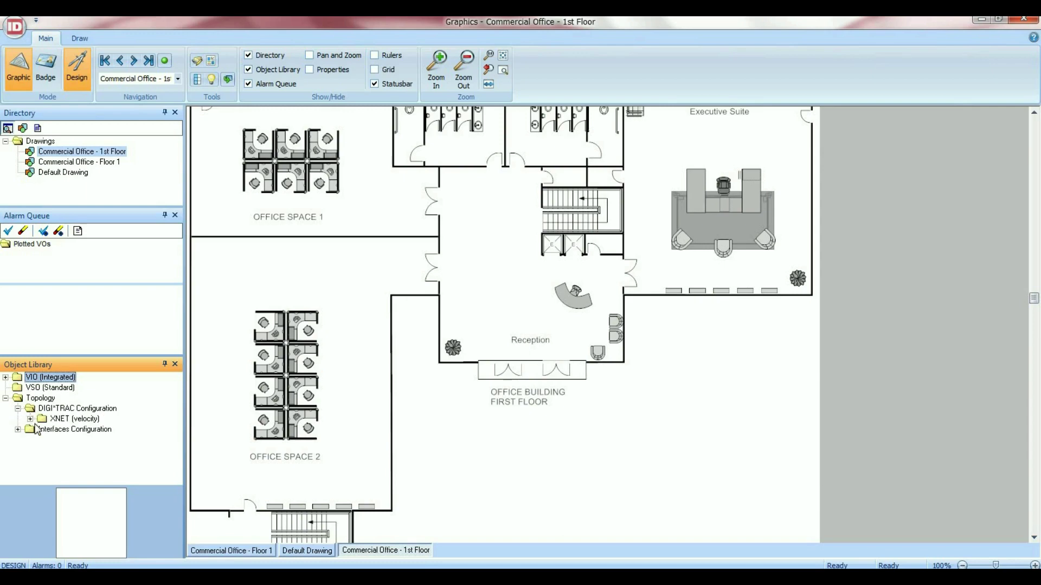
left_click(31, 419)
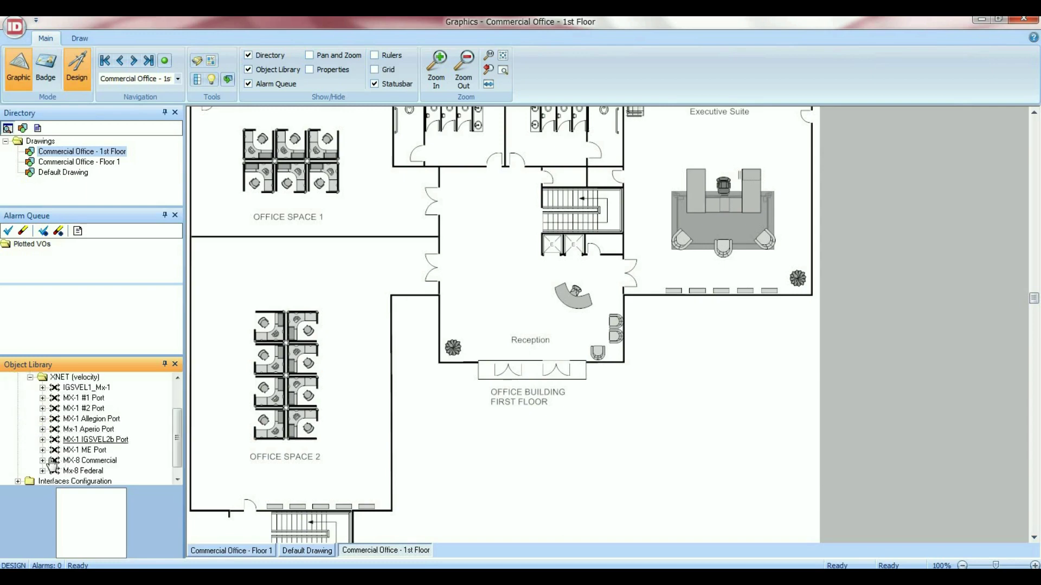
left_click(43, 460)
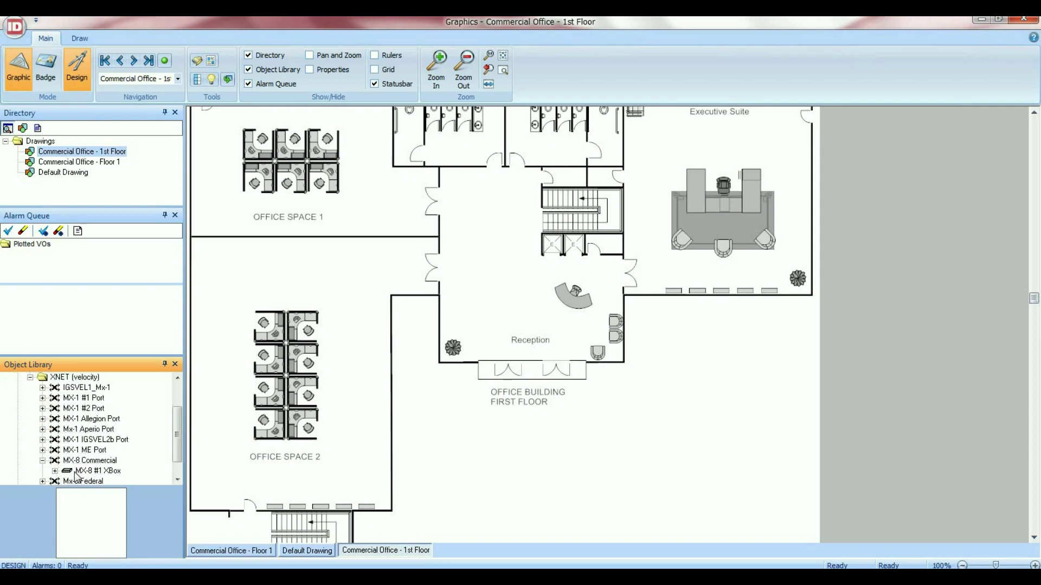
double_click(76, 472)
left_click(67, 470)
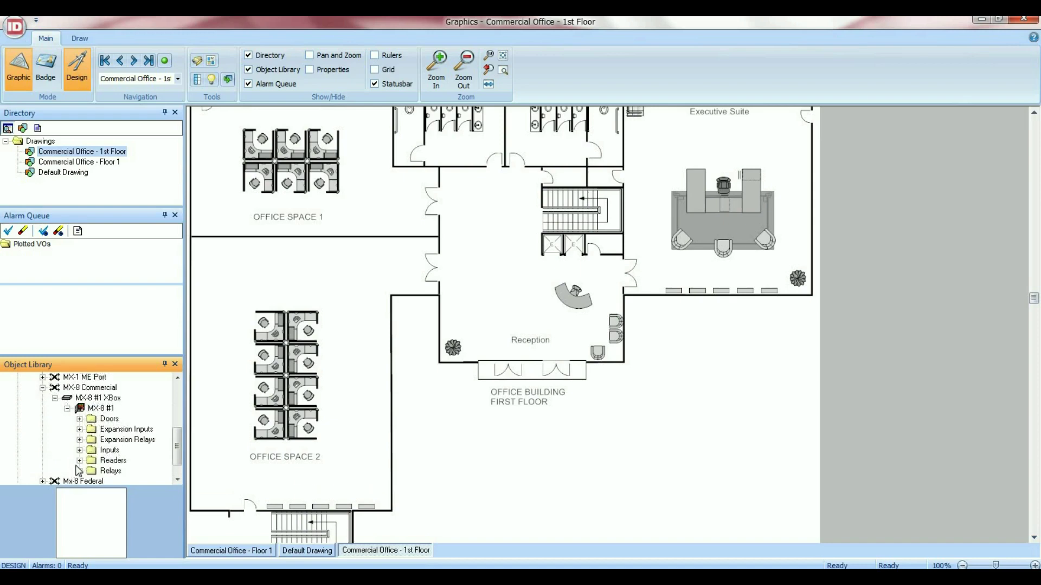
left_click(80, 419)
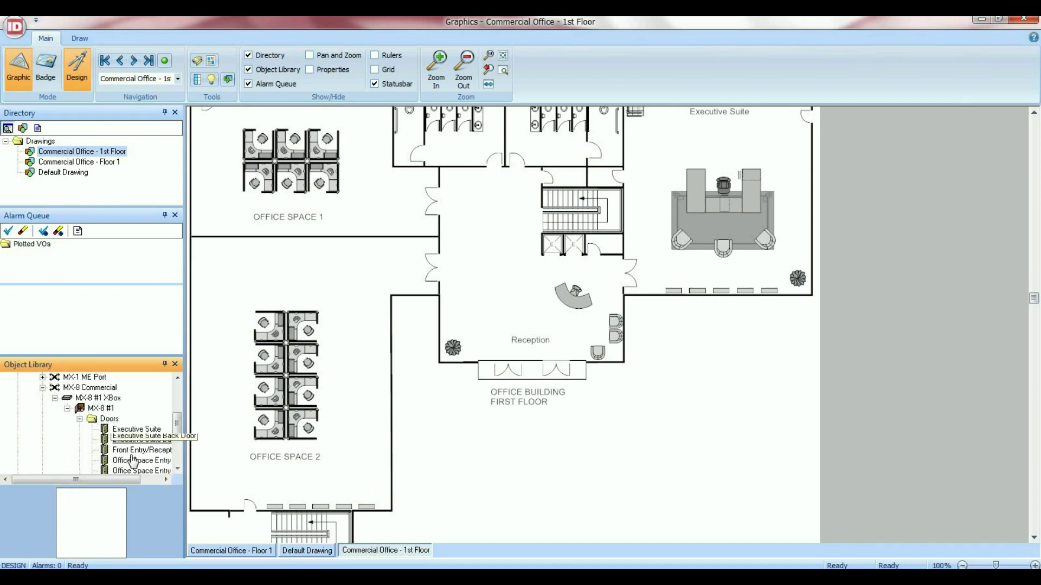
Plot the Front Entry/Reception door as a Door - Front View symbol and nudge it into the Reception entrance
left_click_drag(133, 452, 528, 310)
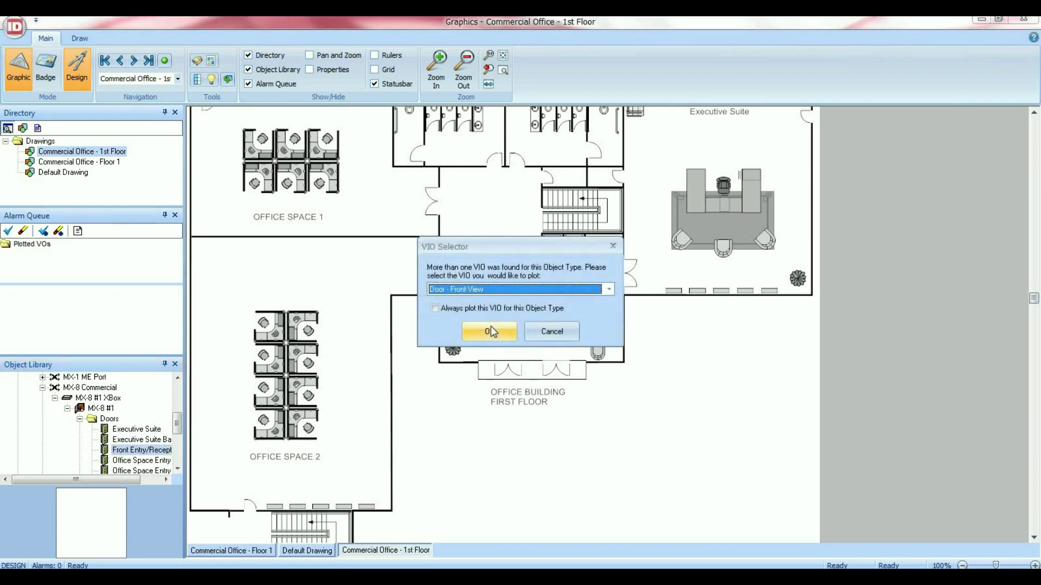
left_click(608, 291)
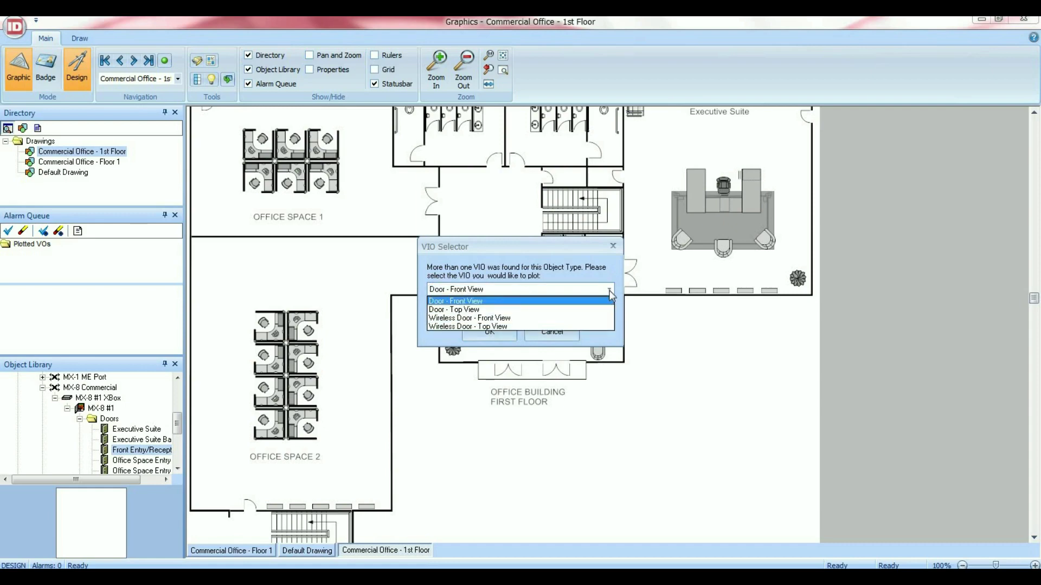
left_click(606, 301)
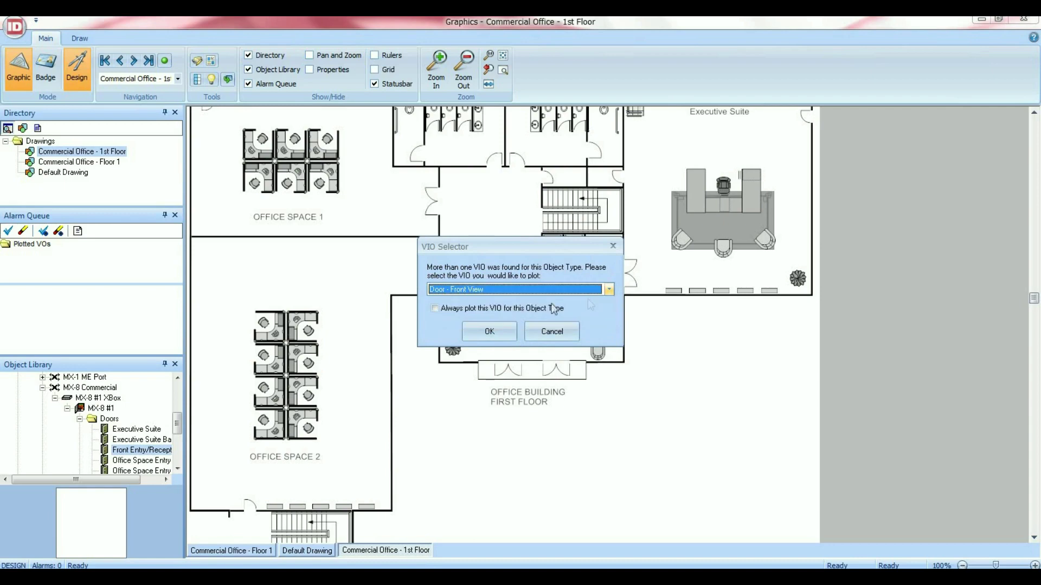
left_click(496, 327)
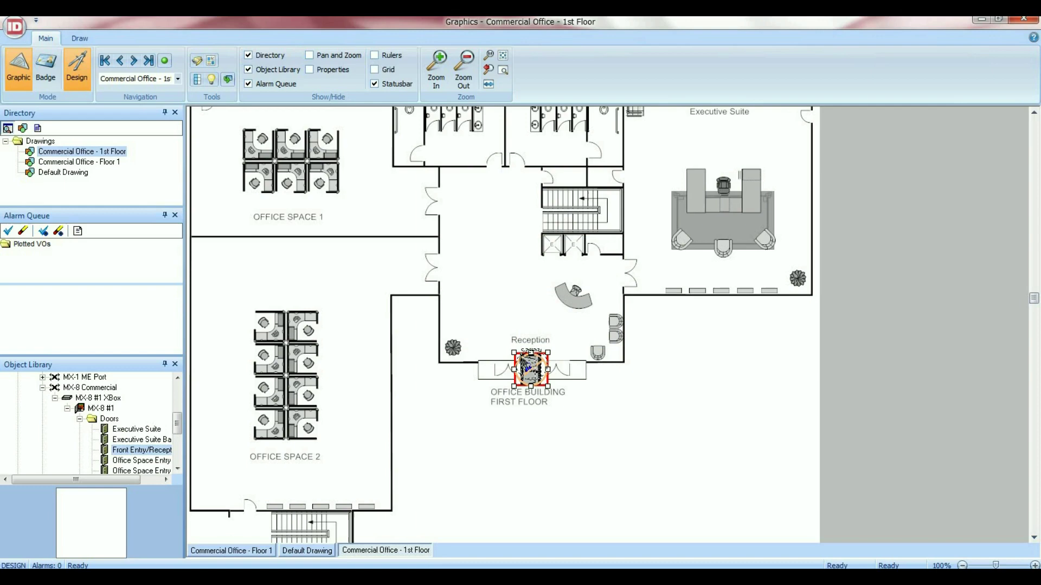
left_click_drag(534, 369, 531, 364)
left_click(514, 348)
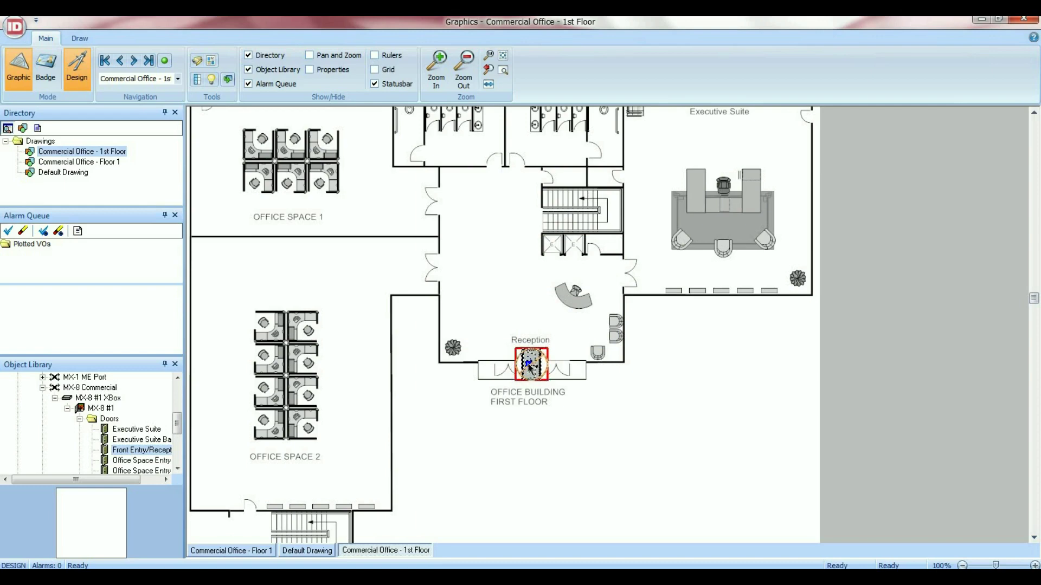
left_click(529, 366)
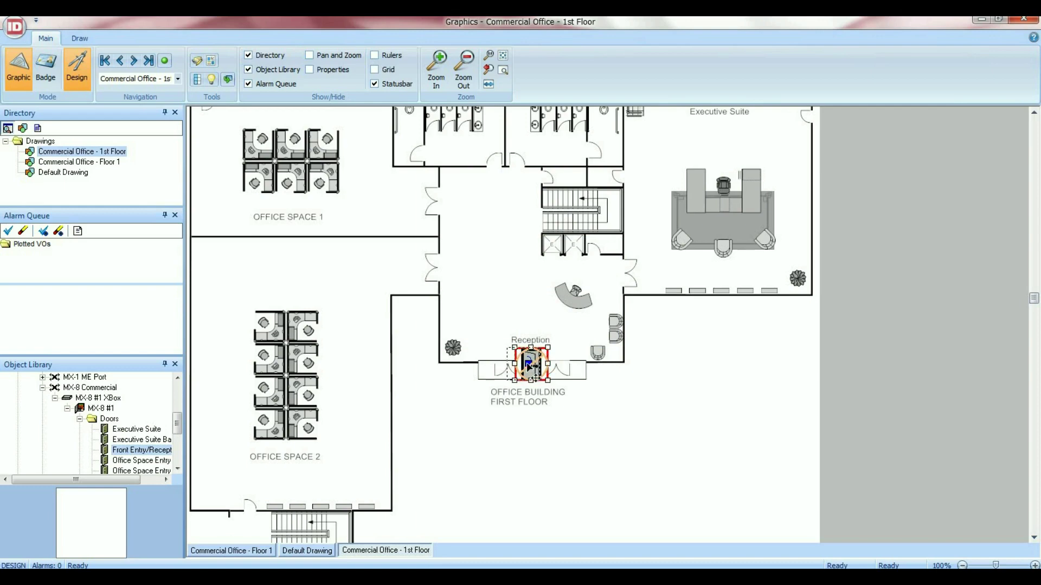
left_click(516, 262)
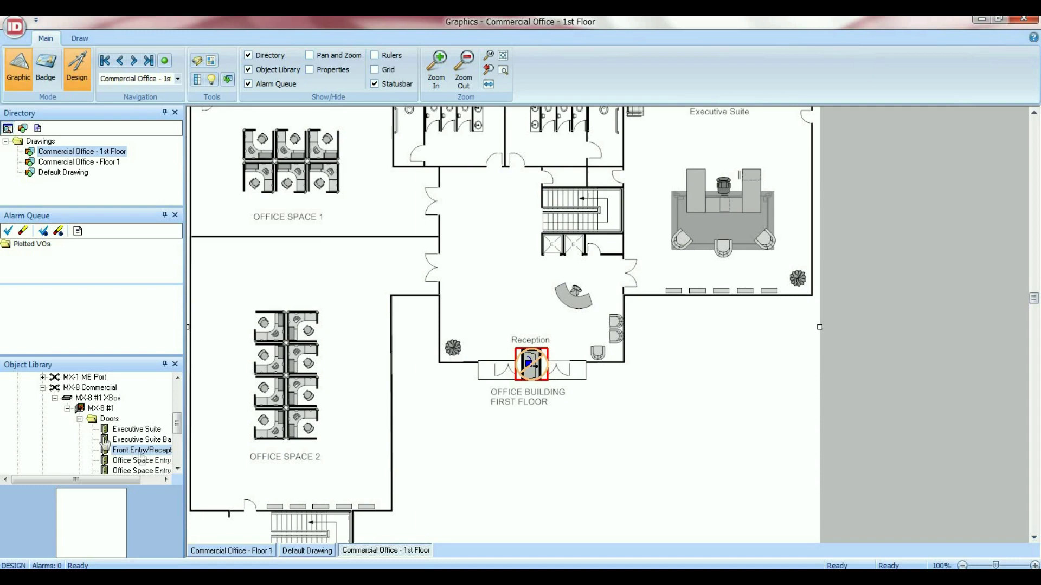
Collapse DIGI*TRAC Configuration and expand Interfaces Configuration > Video Integration > 3VR to list the cameras
left_click(43, 388)
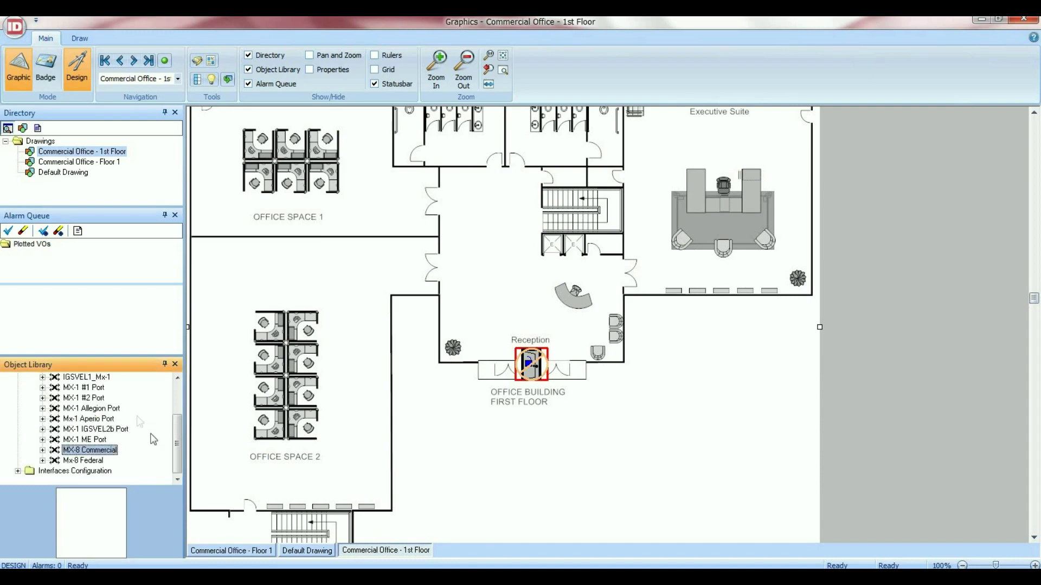
left_click_drag(177, 428, 177, 399)
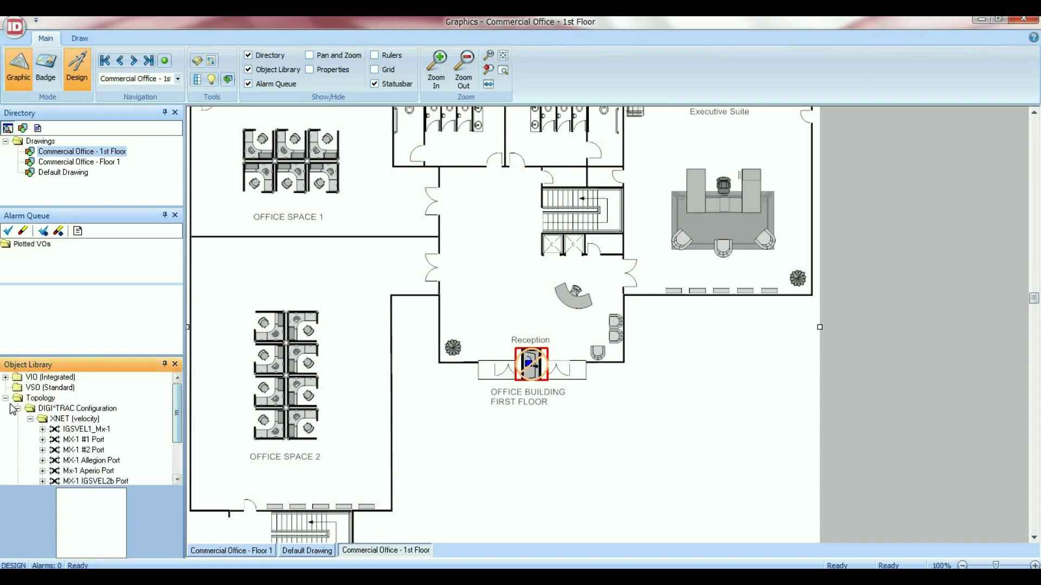
left_click(17, 408)
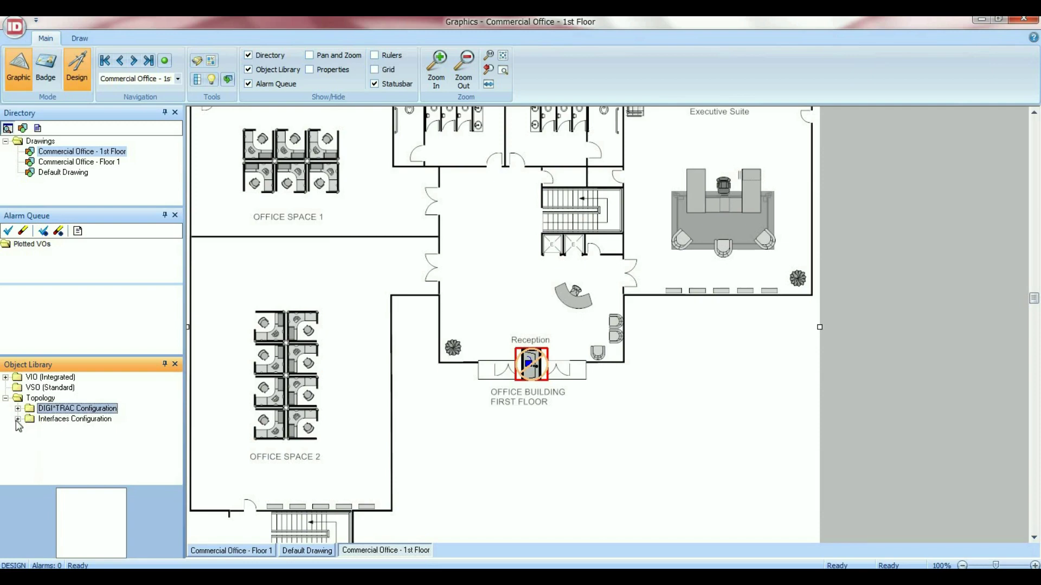
left_click(17, 419)
left_click(31, 430)
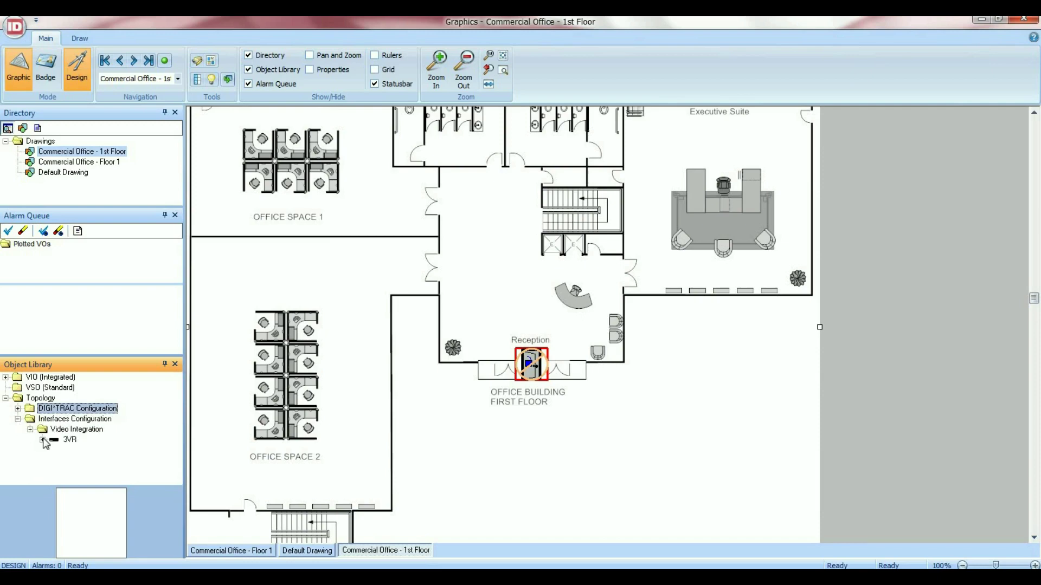
left_click(42, 439)
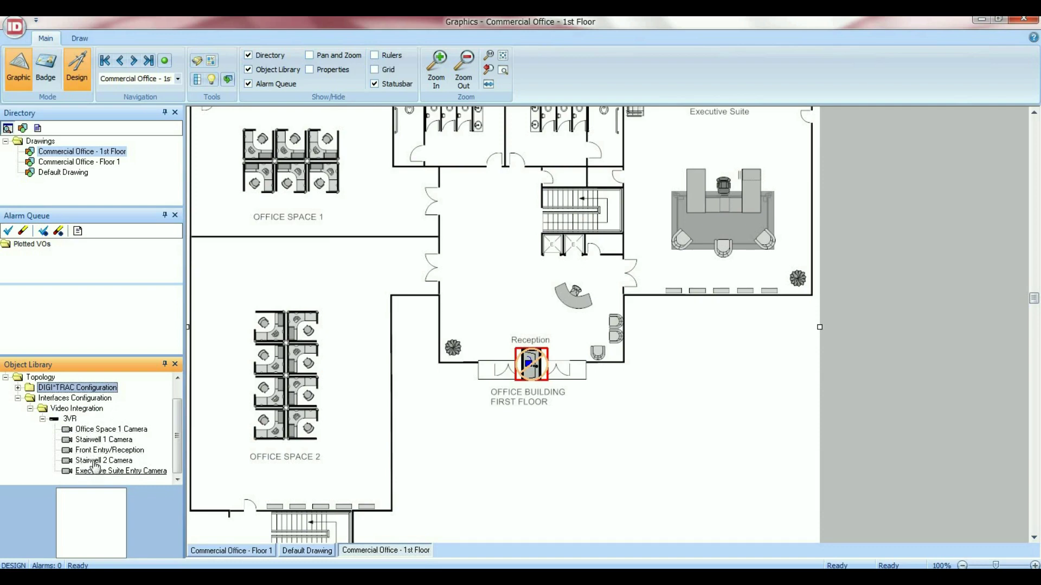
Plot the Front Entry/Reception camera as a Video Integration Dome Camera above Reception, then shrink it
left_click_drag(98, 455, 480, 184)
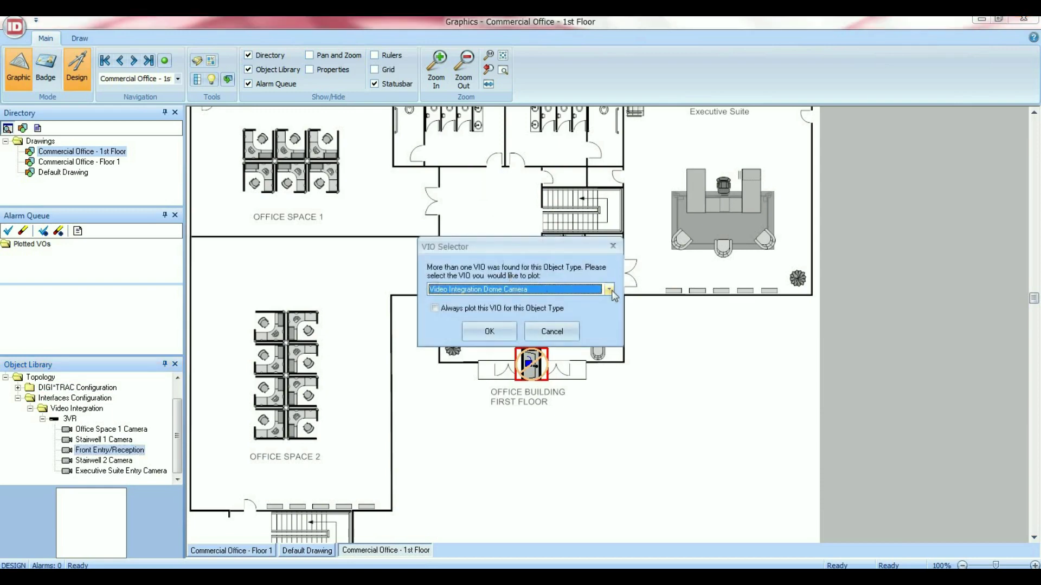
left_click(611, 290)
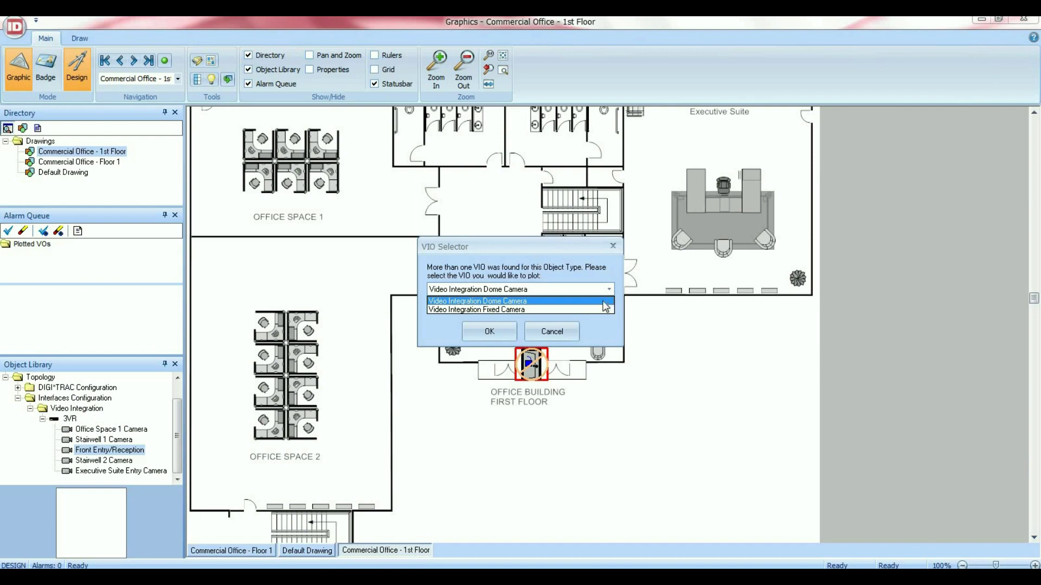
left_click(605, 309)
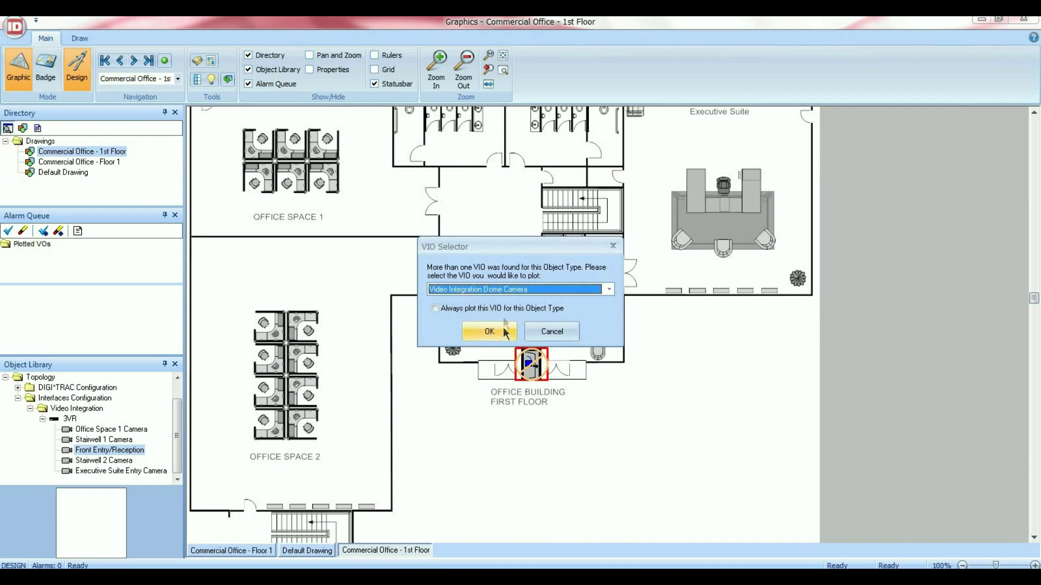
left_click(503, 329)
left_click_drag(496, 163, 476, 190)
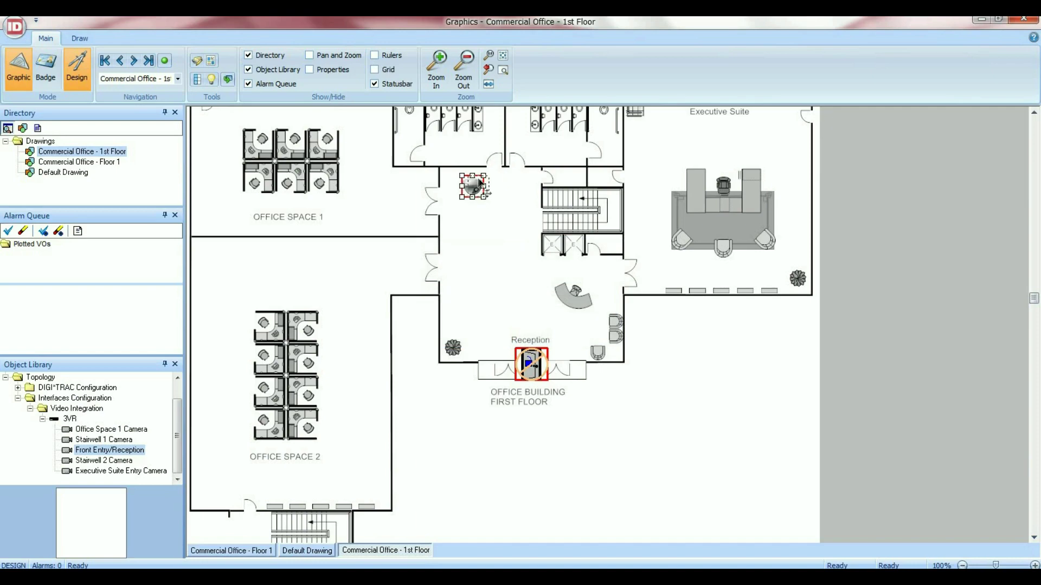
left_click(490, 202)
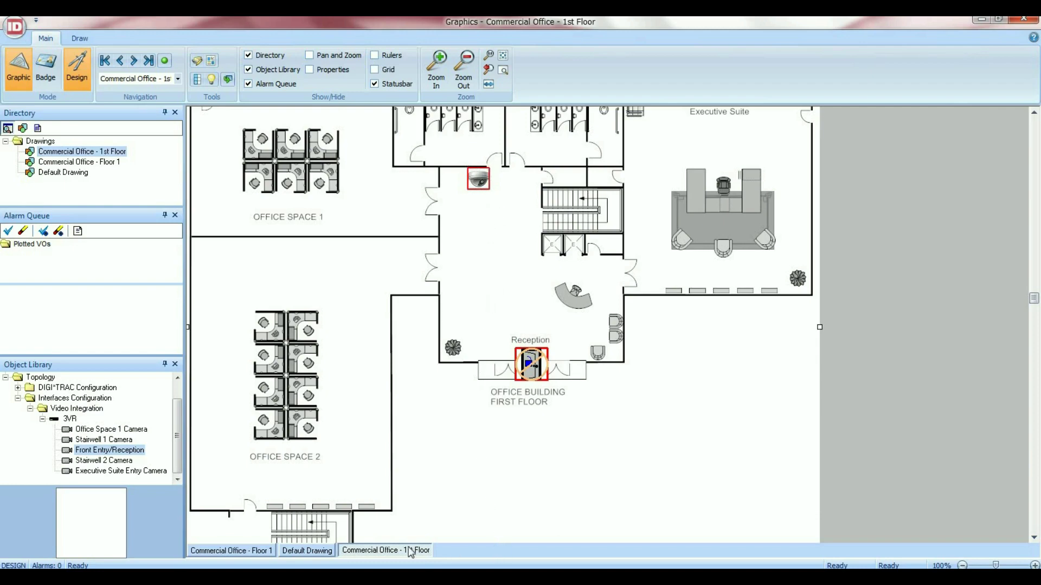
On the Commercial Office - Floor 1 plan, browse the Stairwell 1 door's Access/Control Functions, then dismiss the menu
left_click(265, 550)
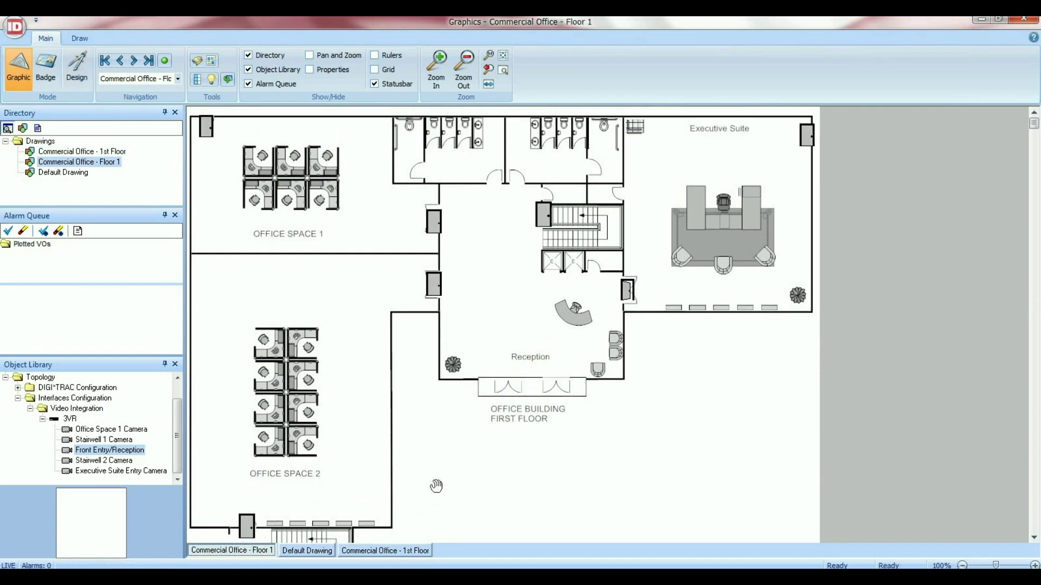
left_click_drag(437, 488, 438, 450)
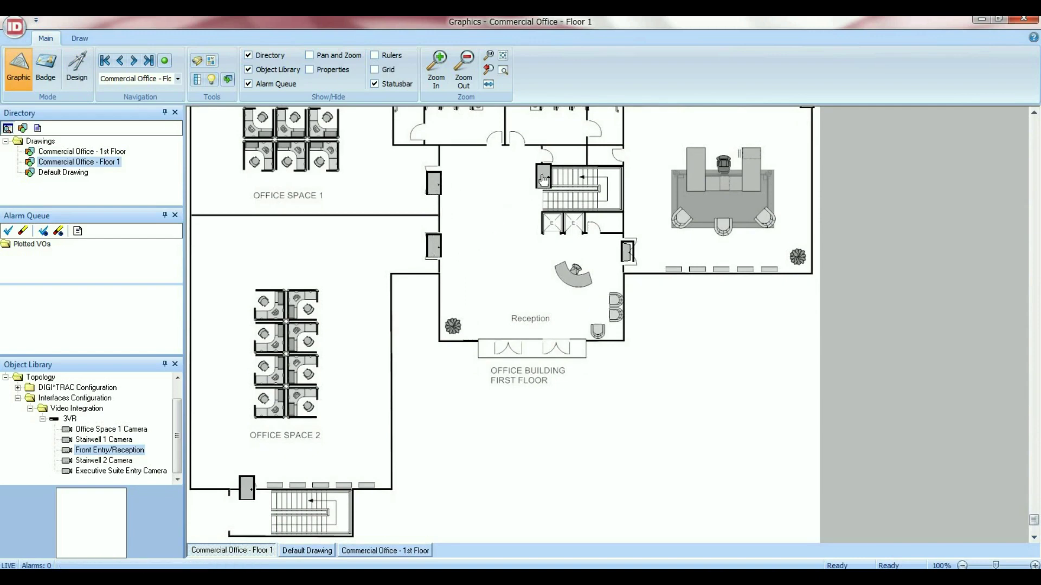
right_click(545, 180)
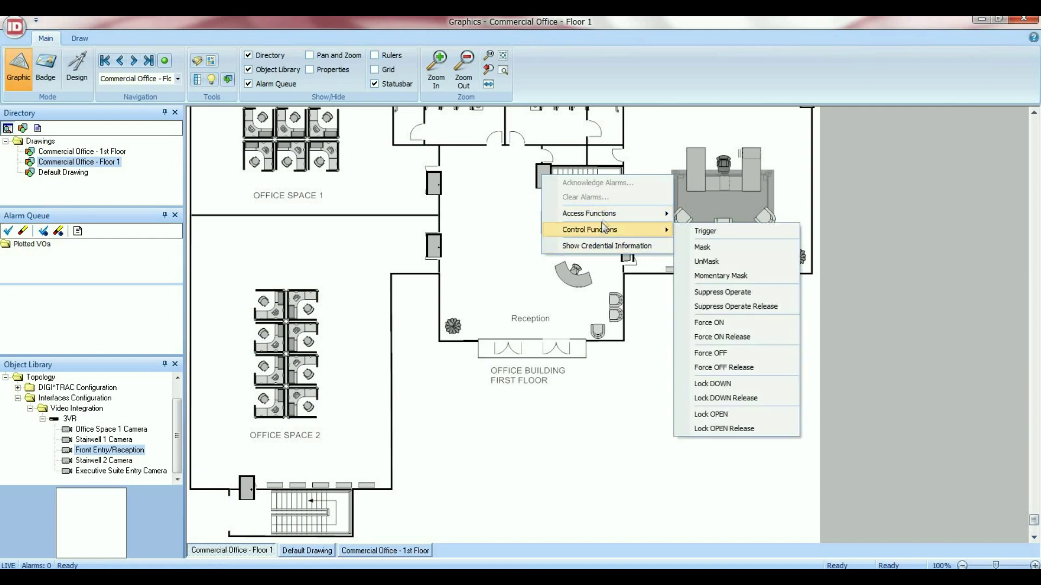
mouse_move(602, 215)
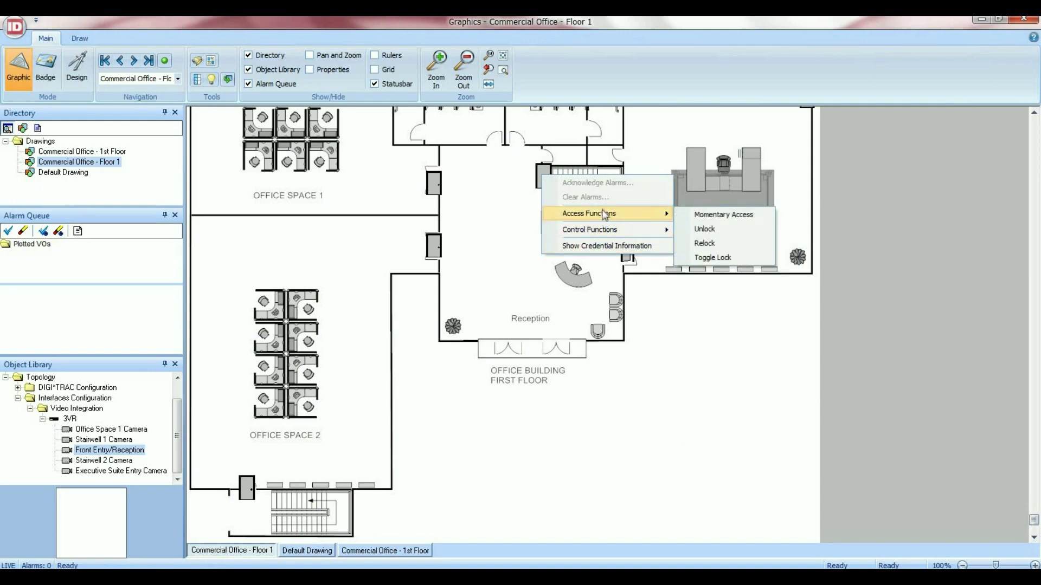
left_click(502, 173)
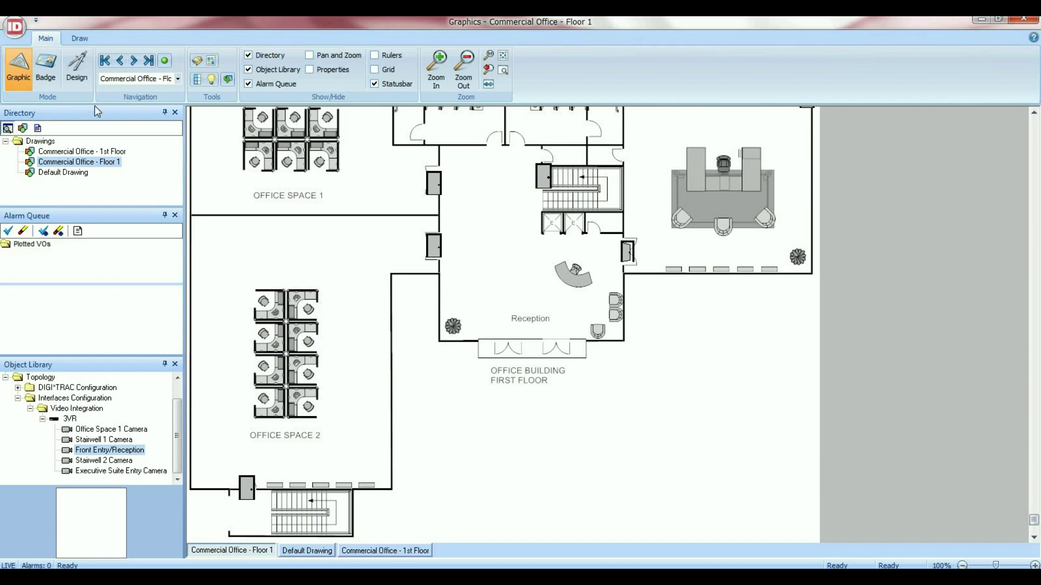
In Design mode, plot a Front Entry/Reception dome camera in the corridor above the stairwell and shrink it
left_click(84, 70)
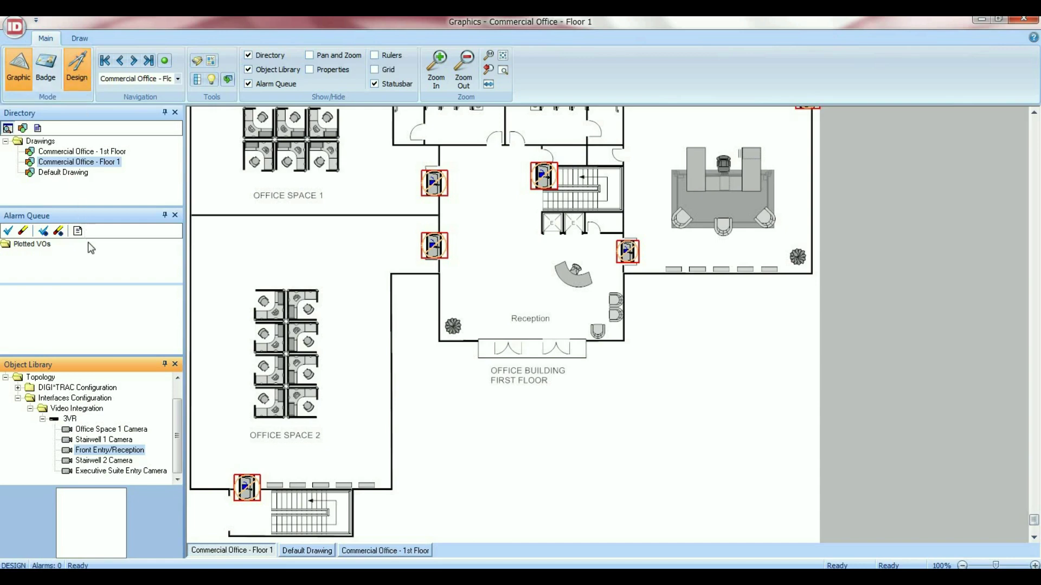
left_click_drag(108, 451, 452, 222)
left_click_drag(482, 152, 511, 143)
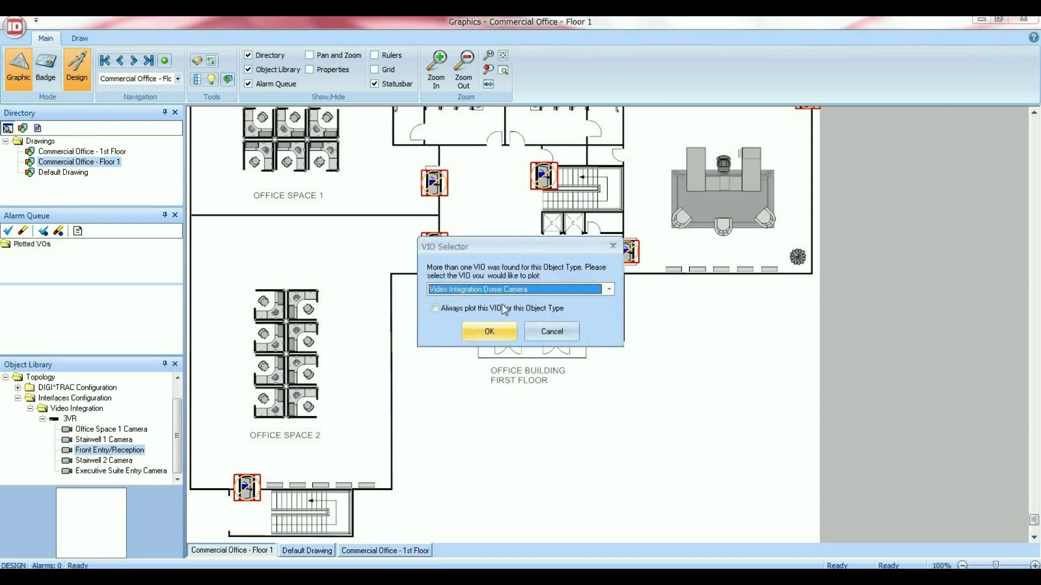
left_click(500, 333)
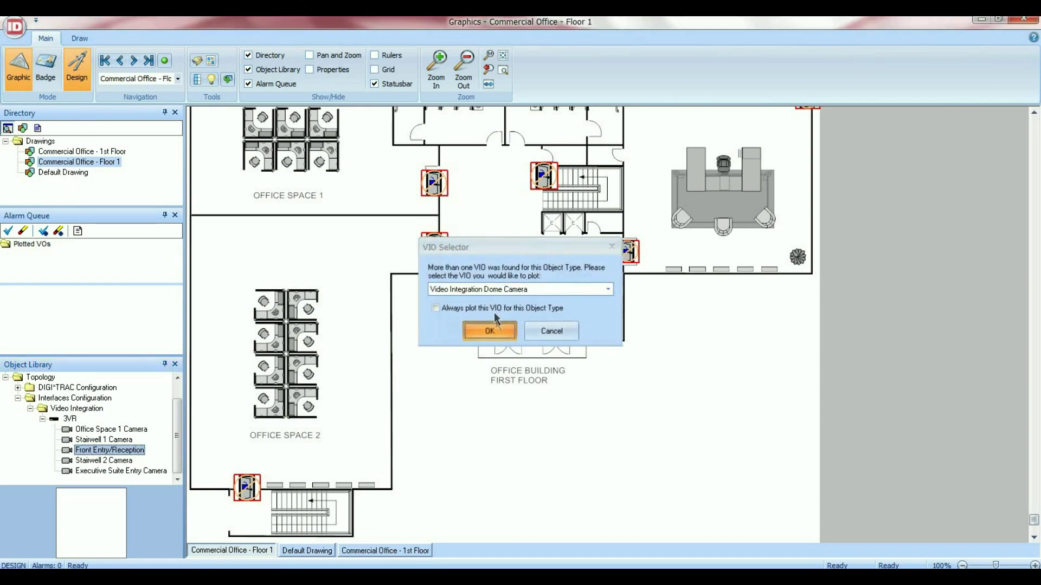
left_click_drag(499, 134, 484, 154)
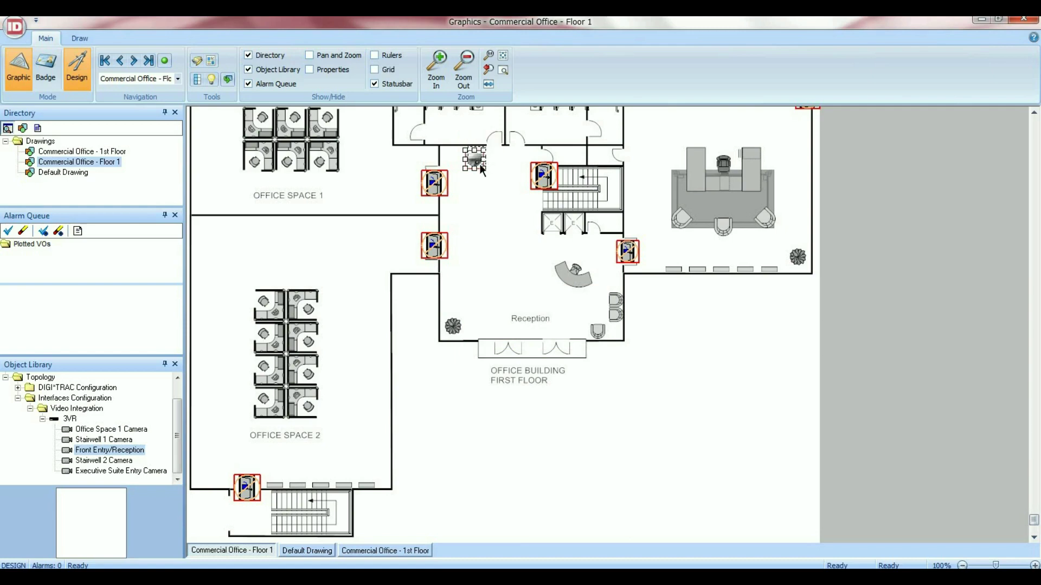
left_click(480, 200)
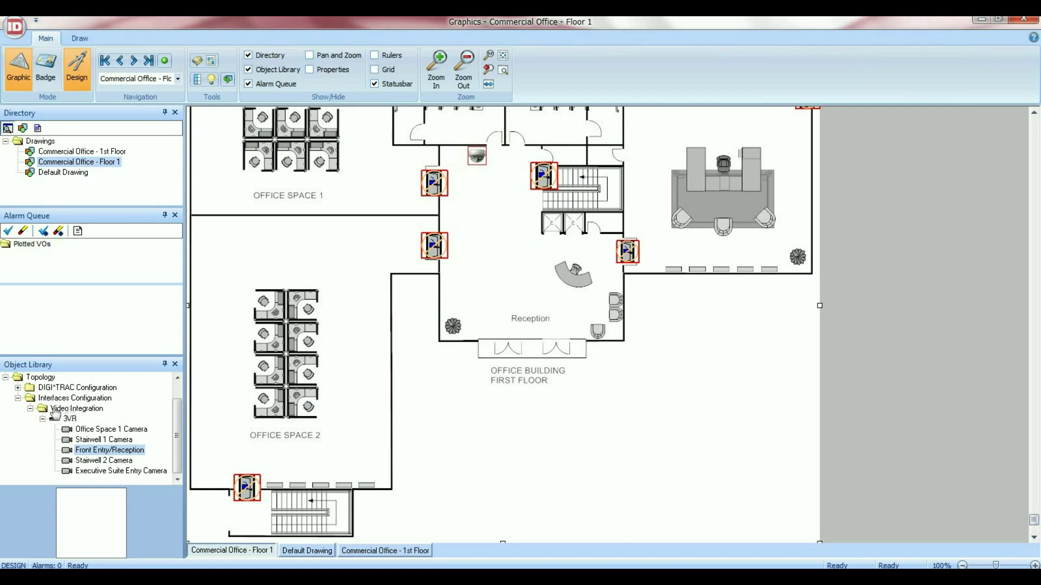
Collapse Interfaces Configuration and expand DIGI*TRAC Configuration > MX-8 Commercial to reach the Front Entry/Reception door
left_click(18, 399)
left_click(18, 409)
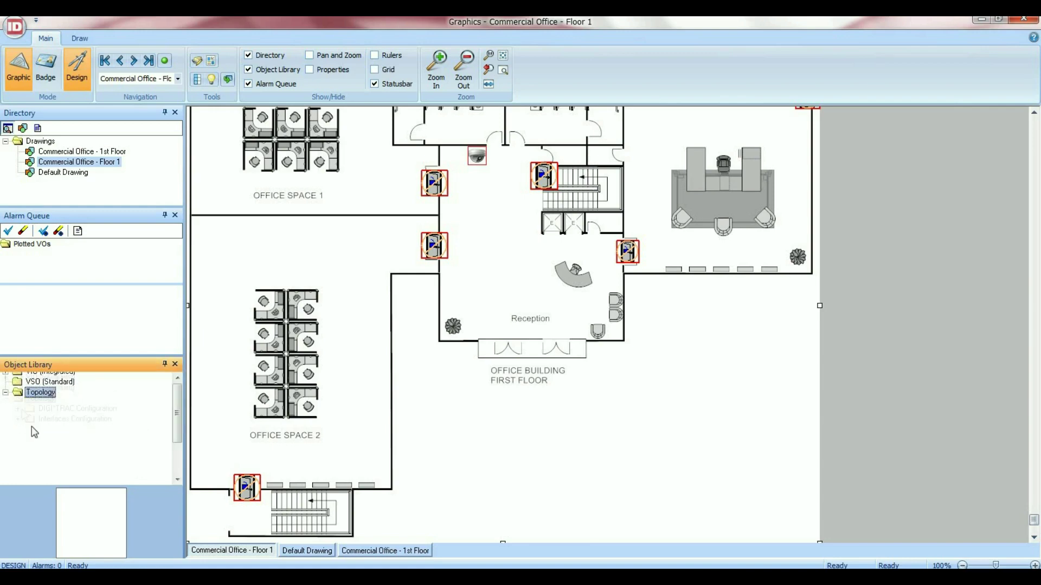
left_click(88, 472)
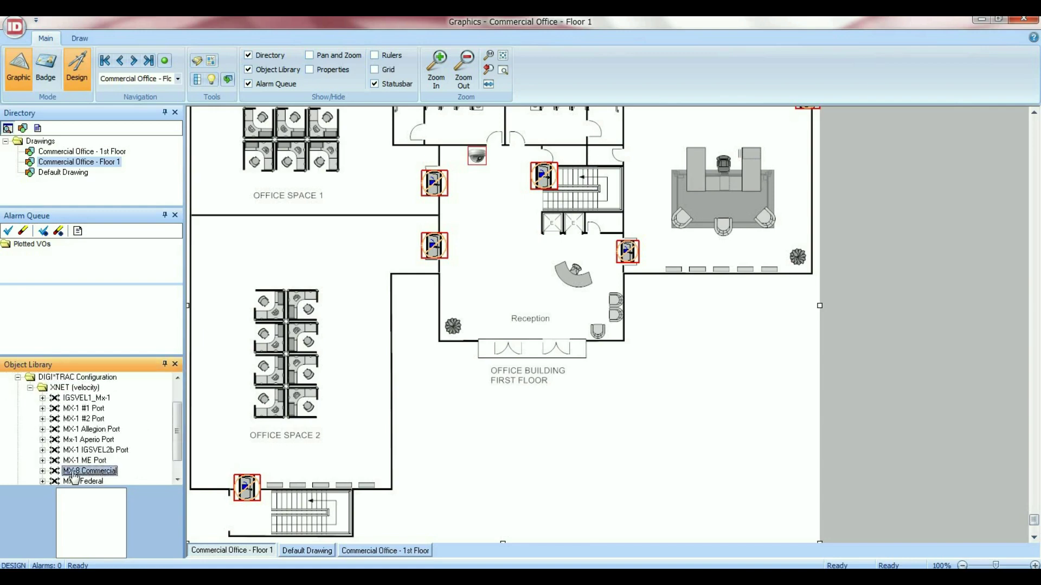
double_click(88, 473)
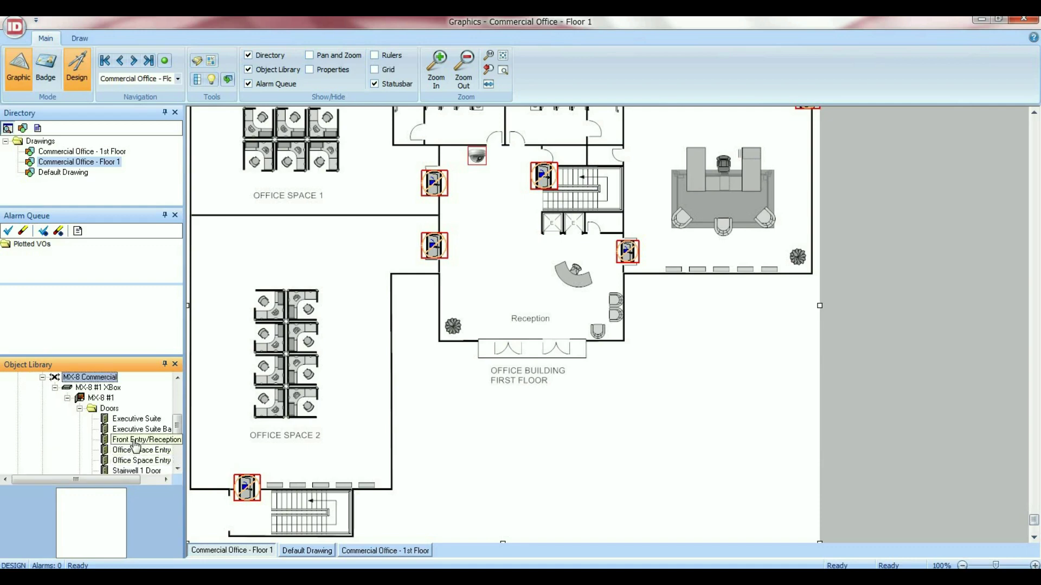
left_click(134, 441)
Plot the Front Entry/Reception door at the Reception entrance and resize its icon smaller
left_click_drag(228, 448, 418, 342)
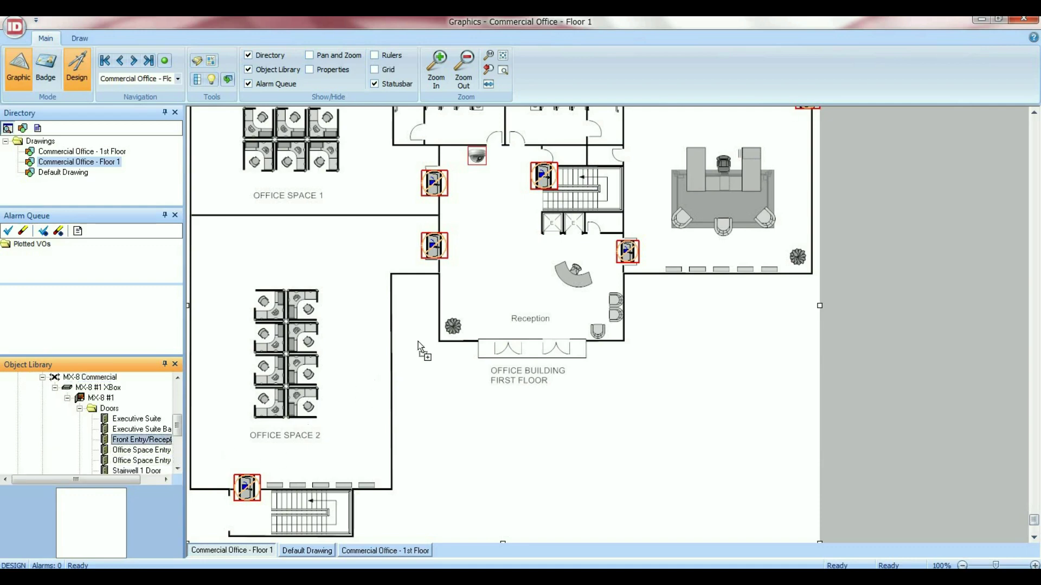
left_click_drag(533, 352, 519, 348)
left_click(511, 332)
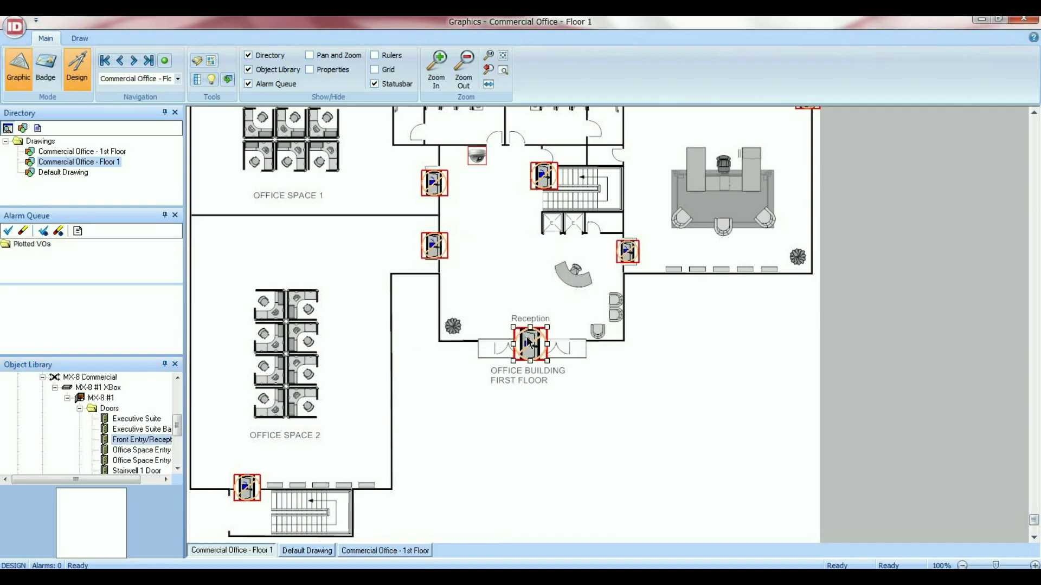
left_click_drag(513, 326, 527, 349)
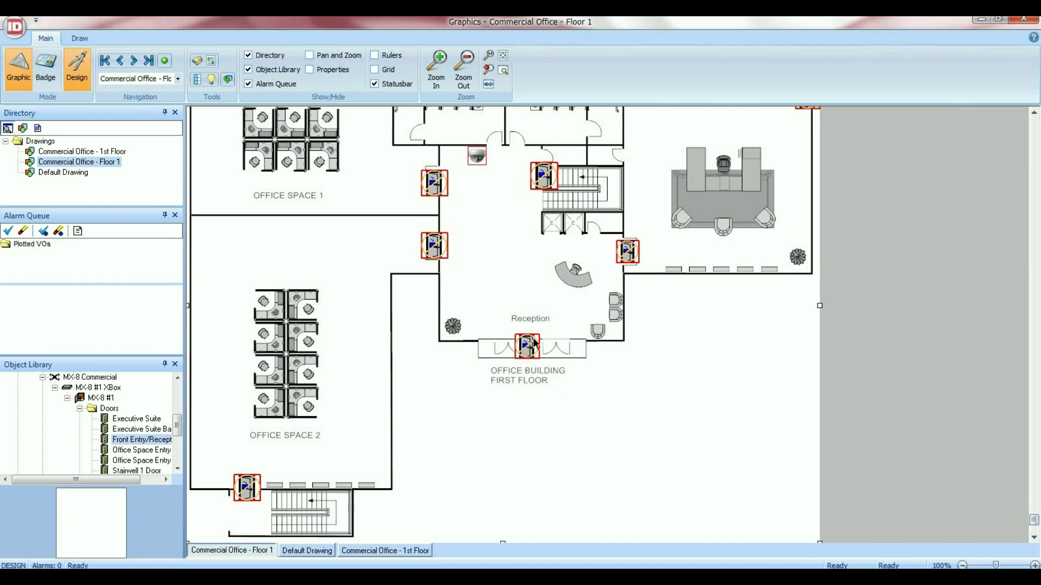
Return to Graphic mode and open the corridor camera's feed via Identiv Video Integration Camera > View Camera
left_click(502, 225)
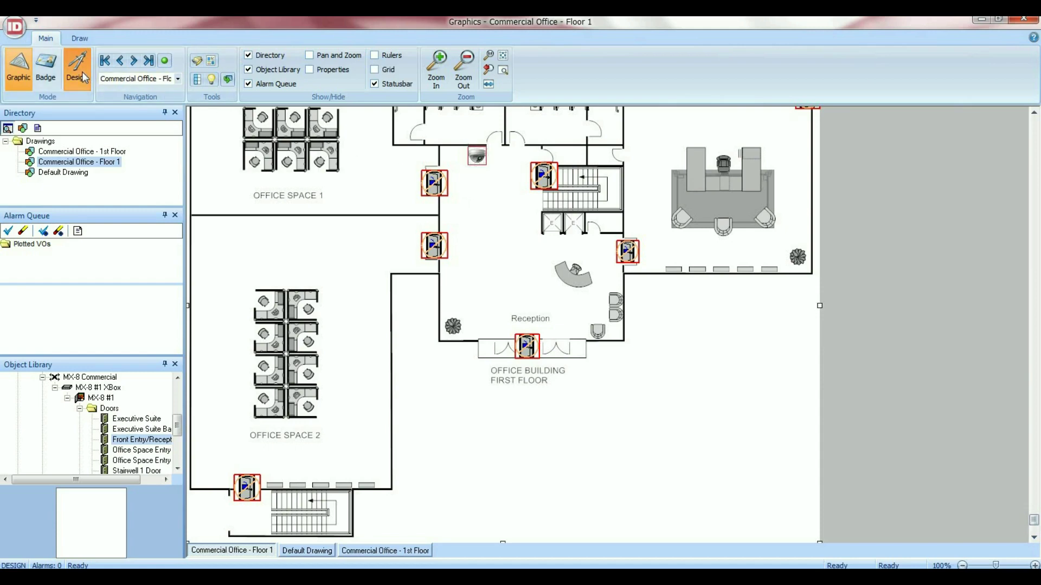
left_click(18, 68)
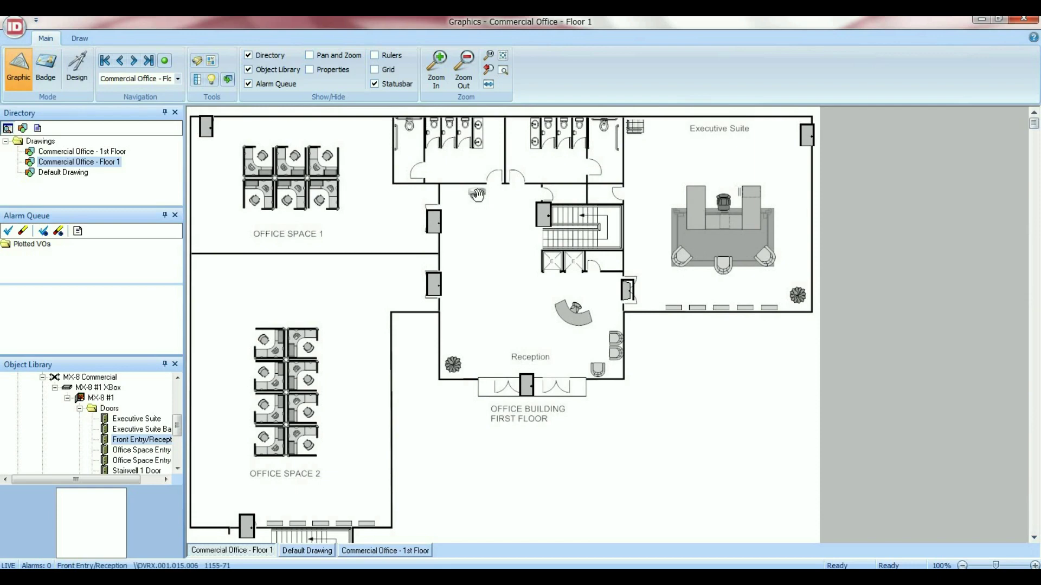
right_click(479, 200)
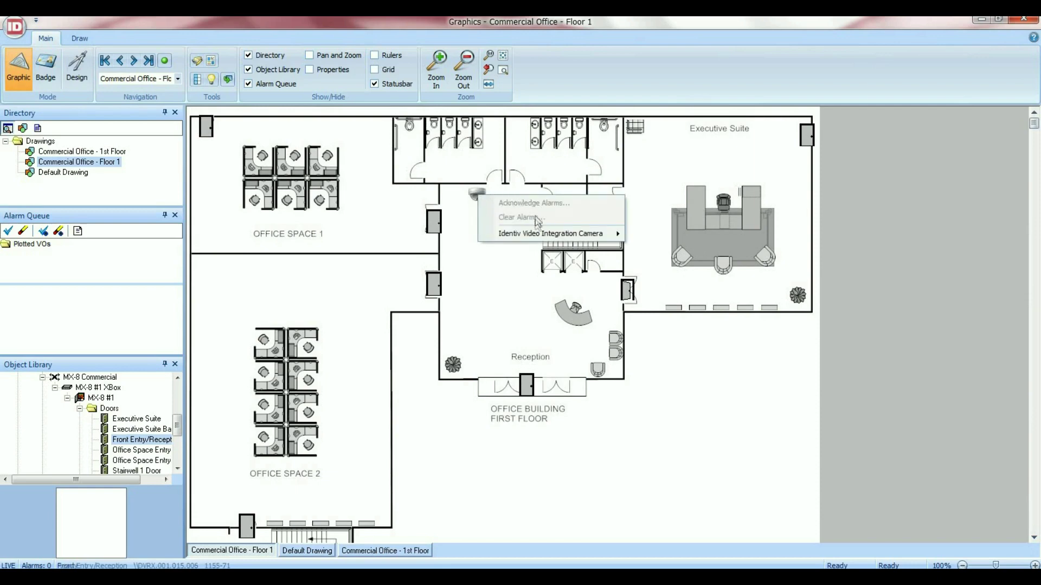
mouse_move(549, 237)
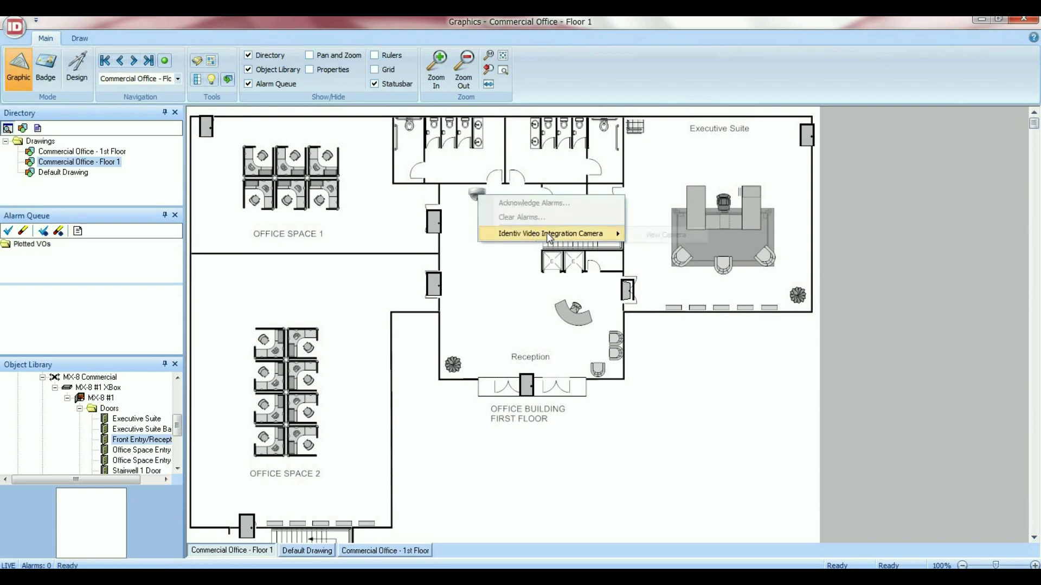
left_click(650, 237)
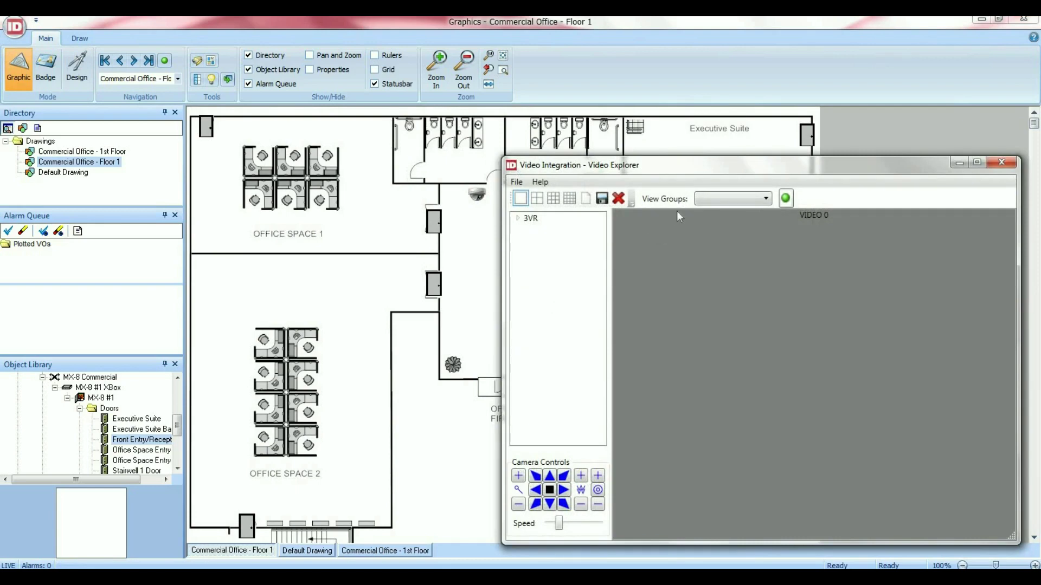